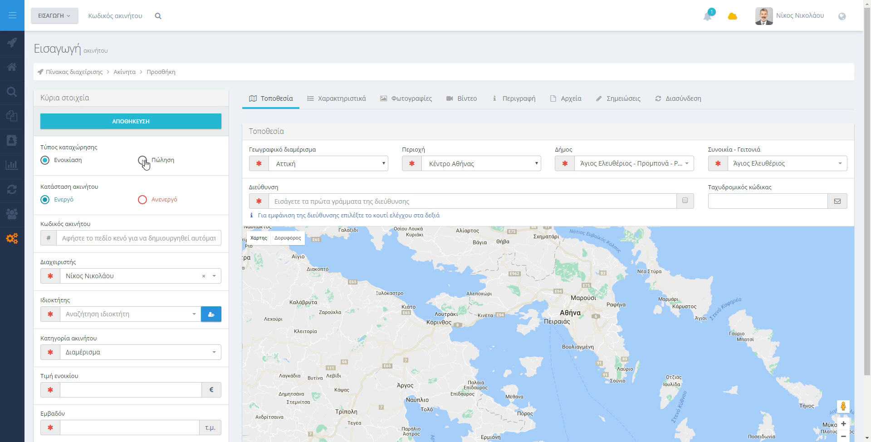
Step: Keep the current manager, pick the matching existing client as owner, and dismiss the new-client form
scroll(119, 151, down, 3)
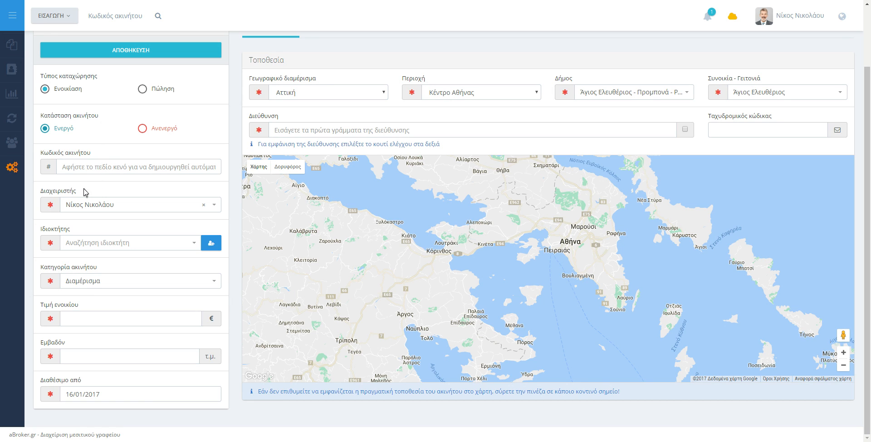
click(111, 205)
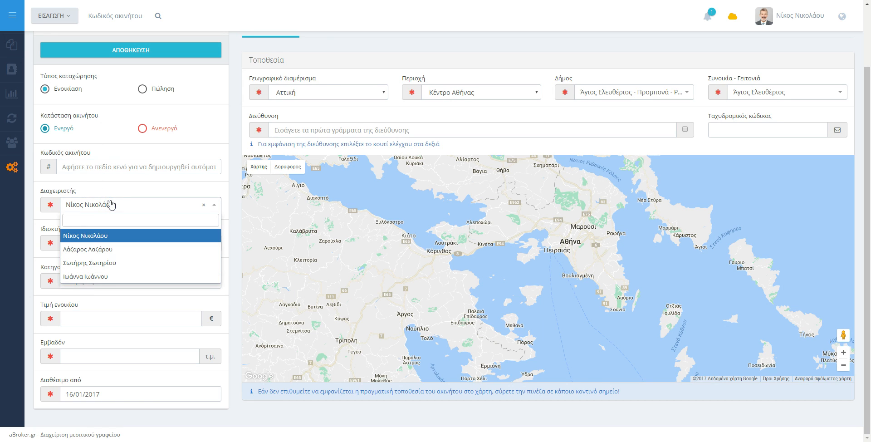
click(103, 234)
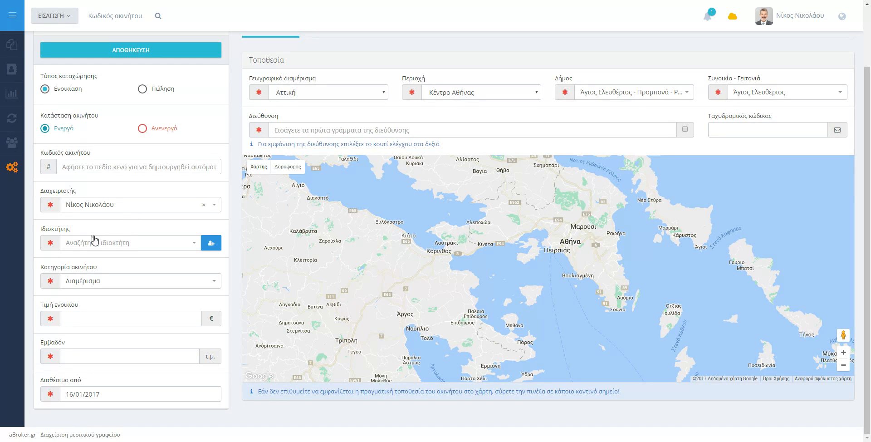
click(115, 246)
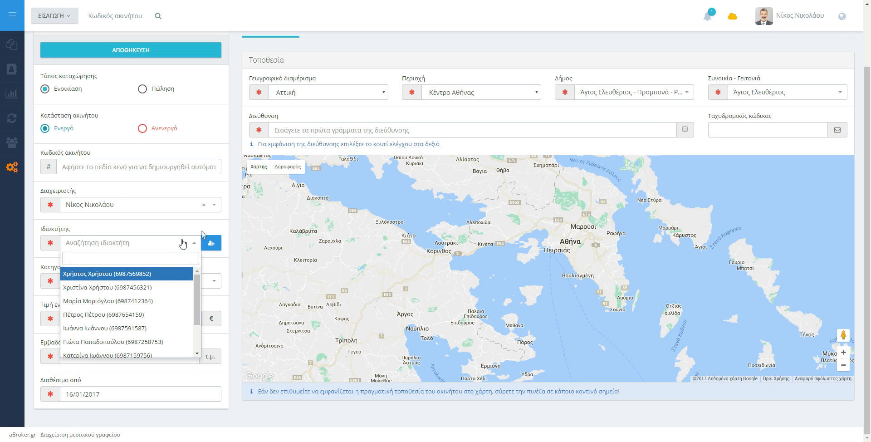
text(69874)
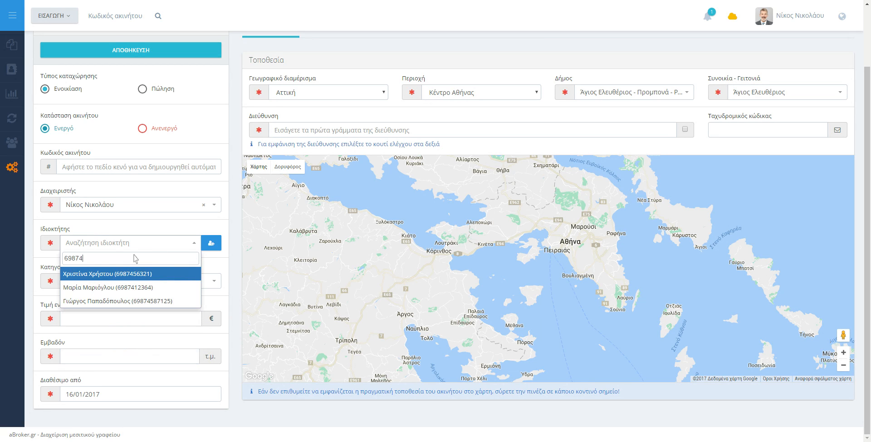
key(BackSpace)
key(BackSpace)
key(BackSpace)
key(BackSpace)
key(BackSpace)
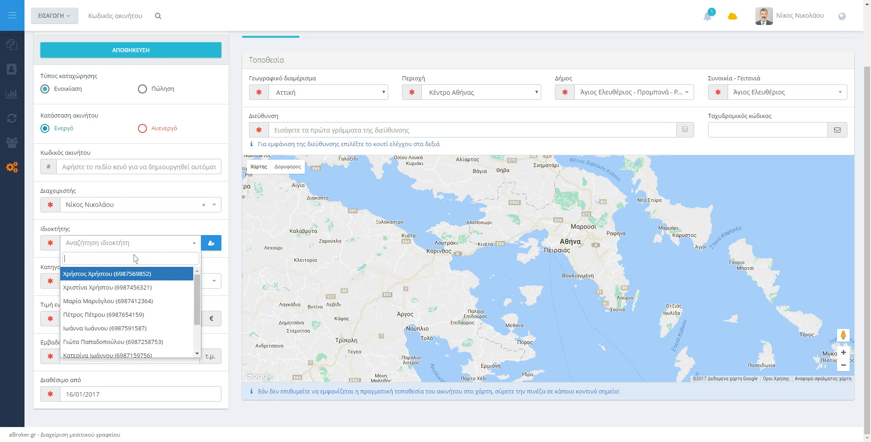
text(Χρήστο)
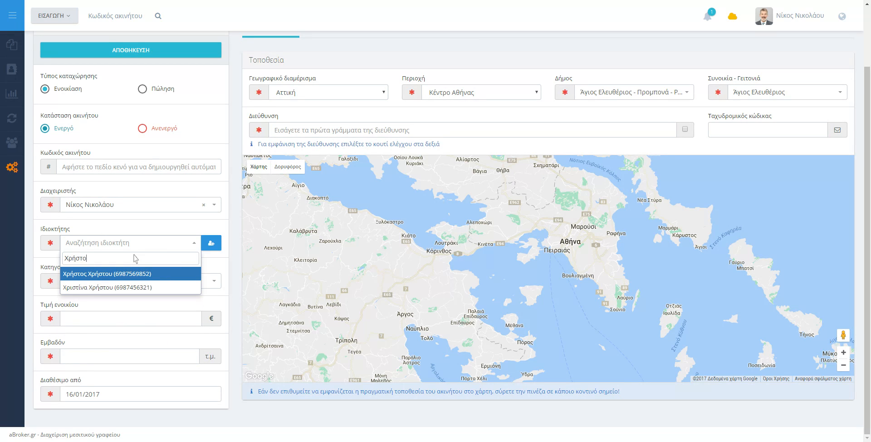
key(Return)
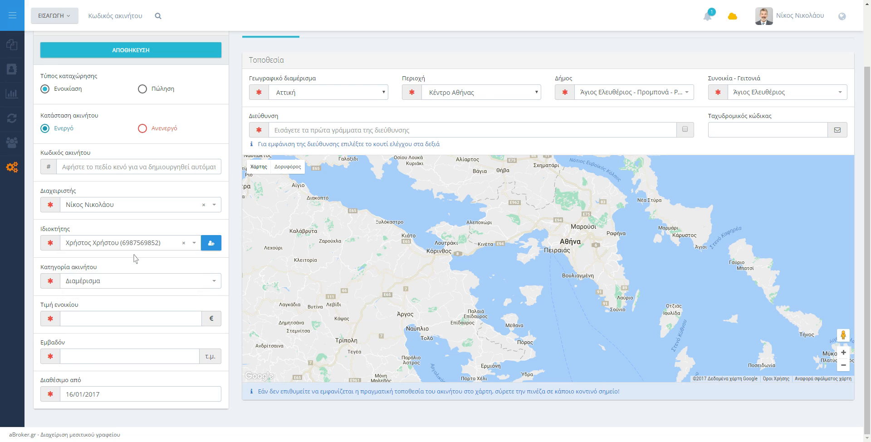
click(211, 242)
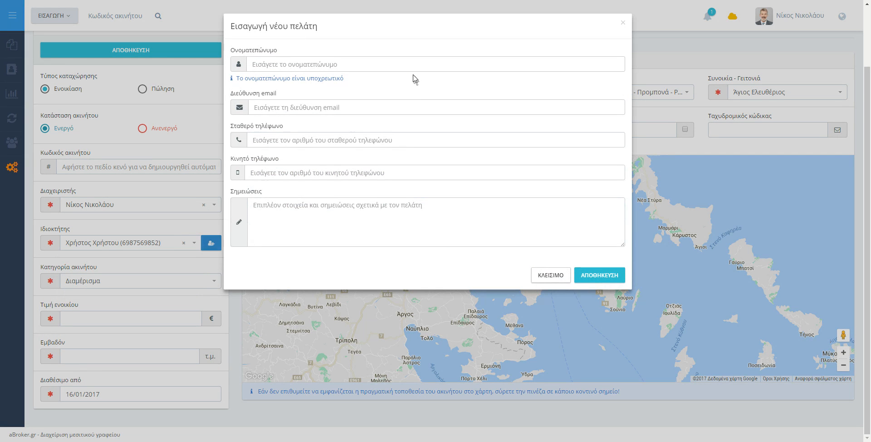
click(623, 22)
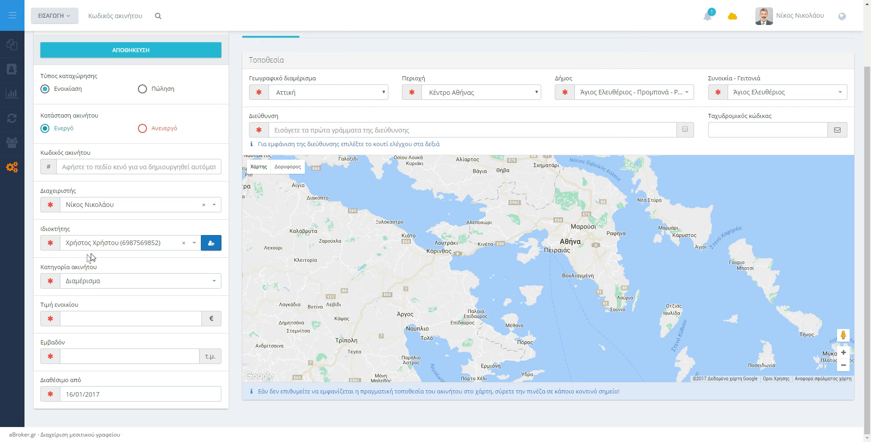
Step: Keep Διαμέρισμα as the category and enter a 350 € monthly rent and 45 m² area
click(108, 281)
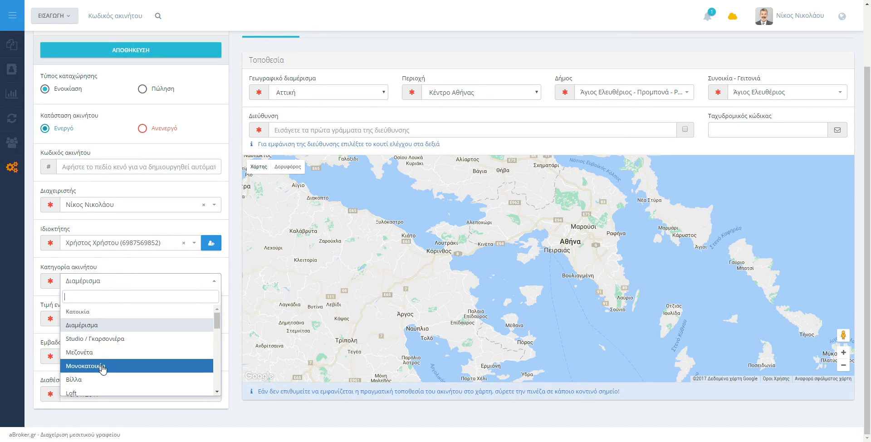
click(143, 262)
click(84, 320)
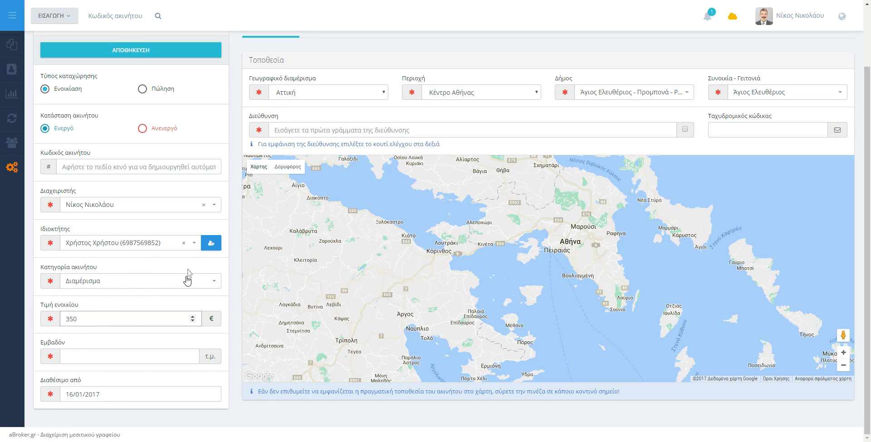
click(138, 356)
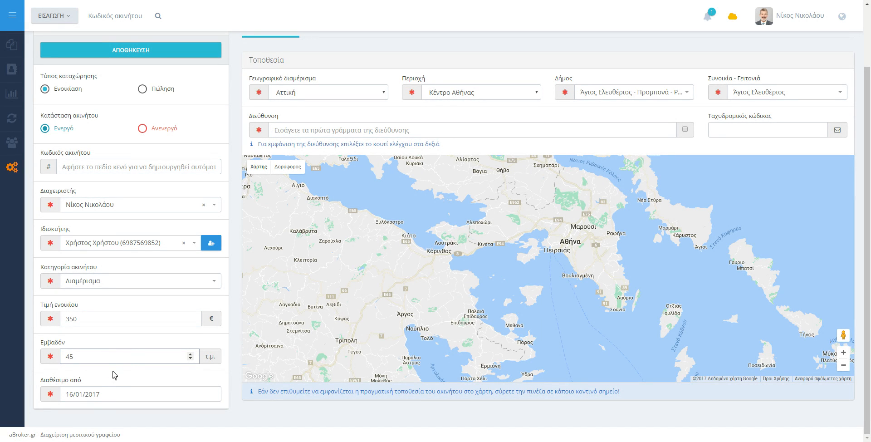
click(131, 396)
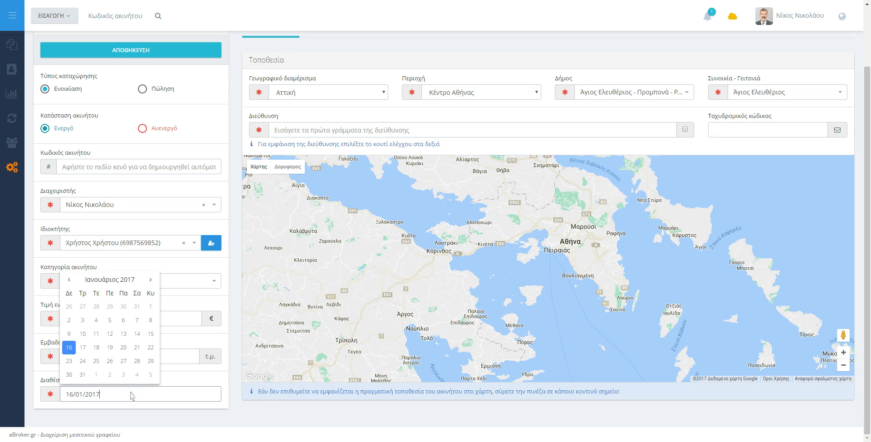
click(128, 353)
scroll(155, 298, up, 2)
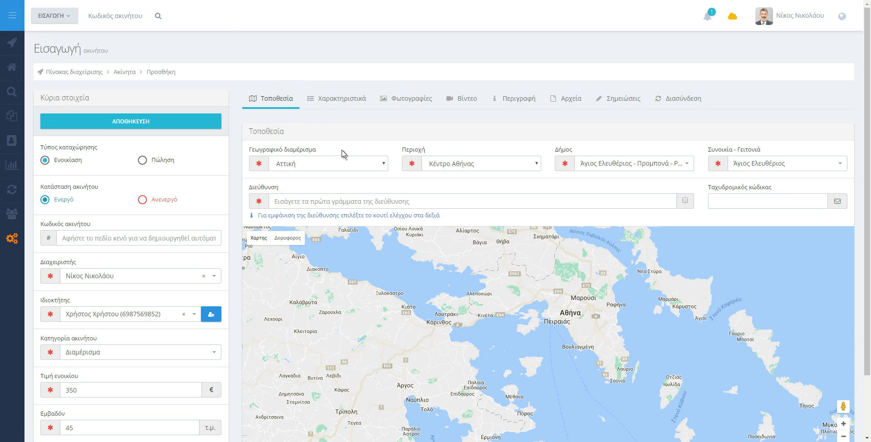
Step: Set the region to Θεσσαλονίκη and the municipality to Άνω Τούμπα
click(327, 163)
click(327, 220)
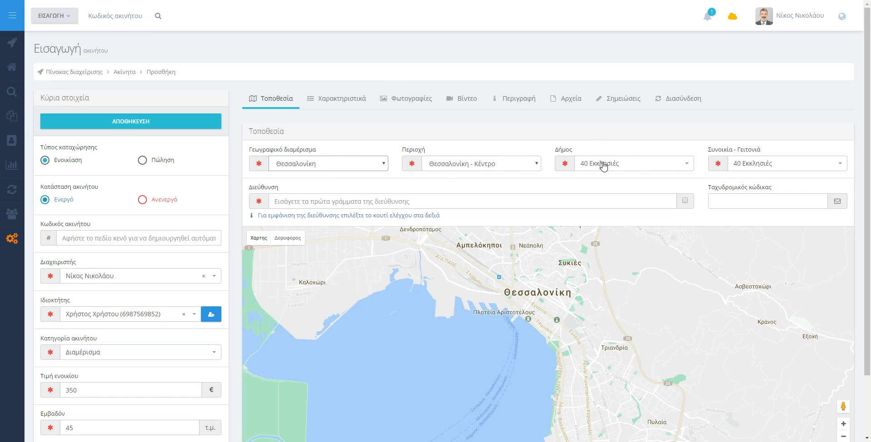
click(619, 162)
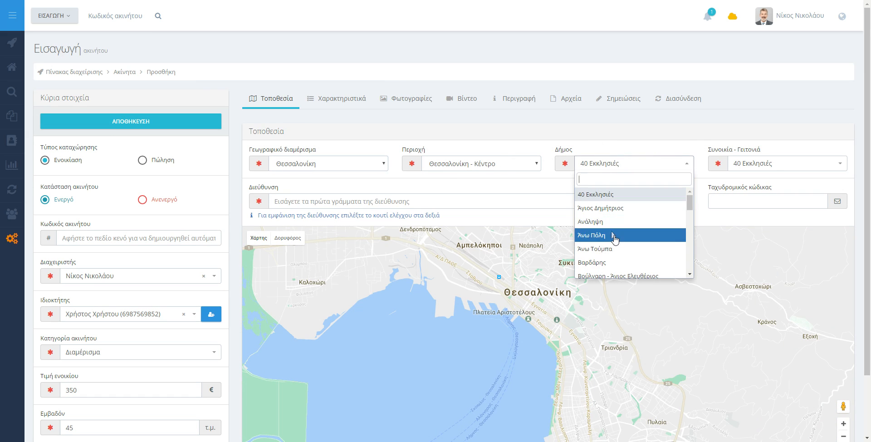
click(614, 249)
click(358, 203)
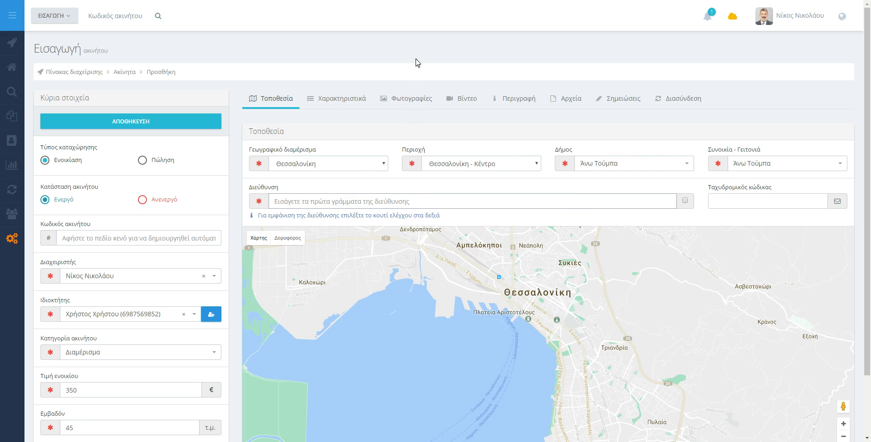
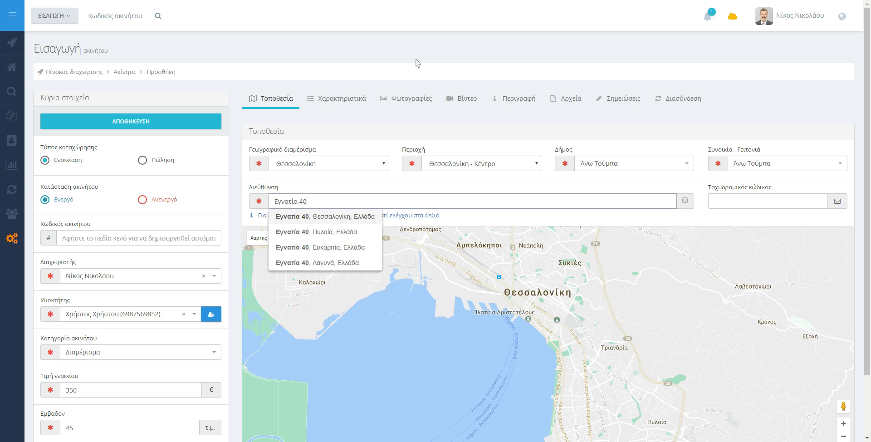
key(Down)
key(Return)
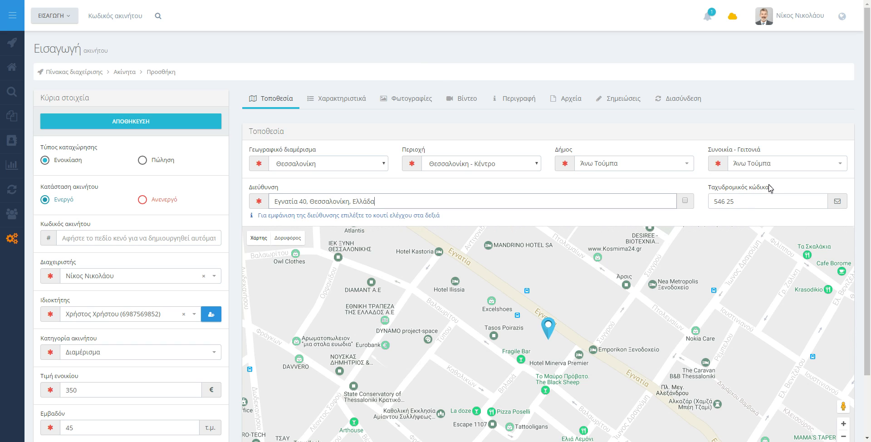
Step: Drag the map marker onto Εγνατία beside Αλκαζάρ and zoom the map in one level
click(469, 188)
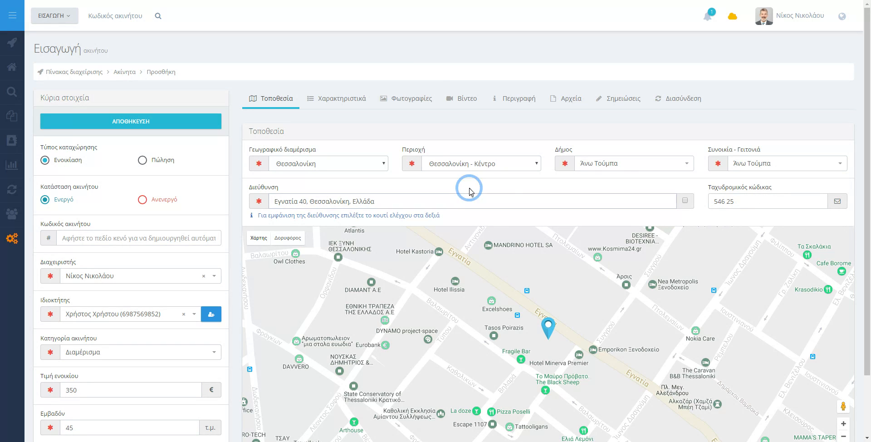
scroll(259, 269, down, 1)
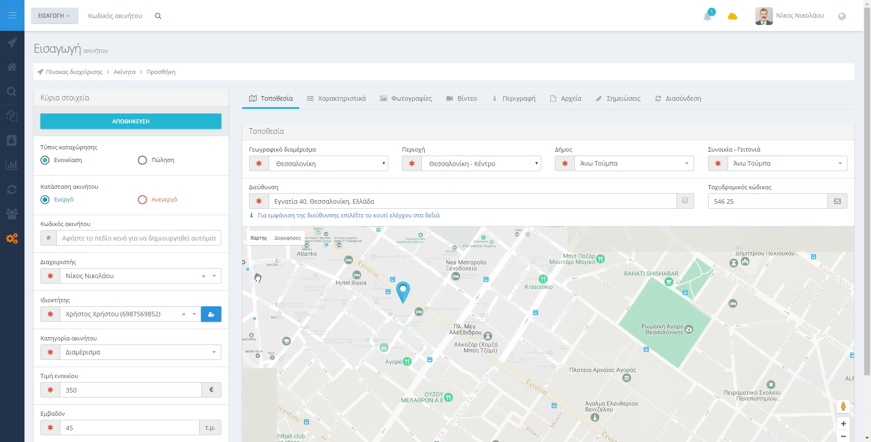
drag(403, 331, 441, 328)
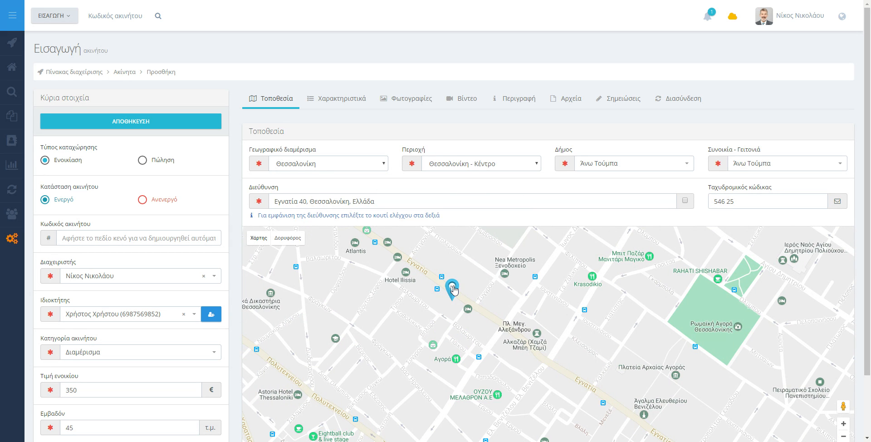
mouse_move(454, 289)
mouse_down()
mouse_move(505, 287)
mouse_move(511, 325)
mouse_up()
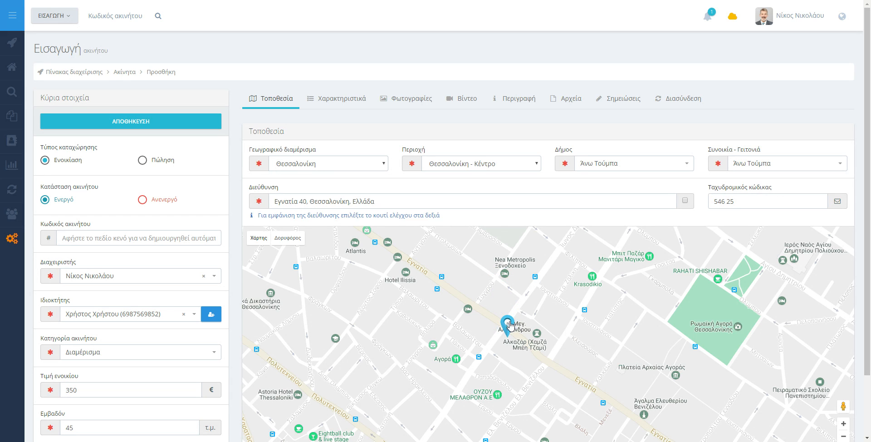
drag(470, 276, 489, 295)
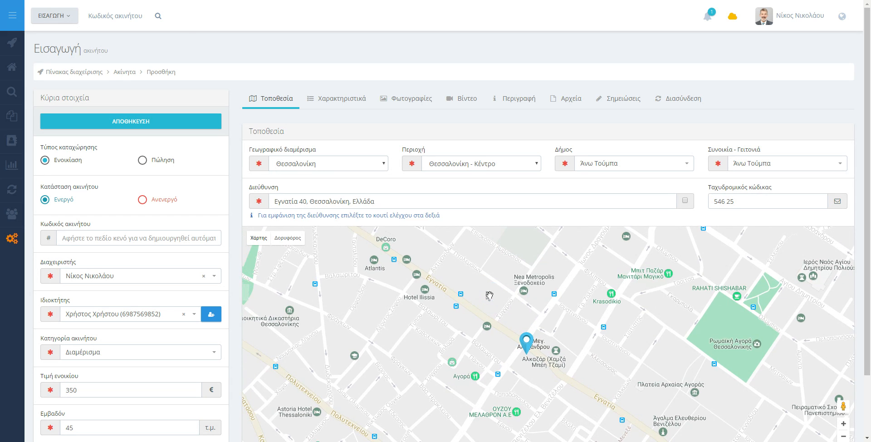
scroll(497, 331, up, 1)
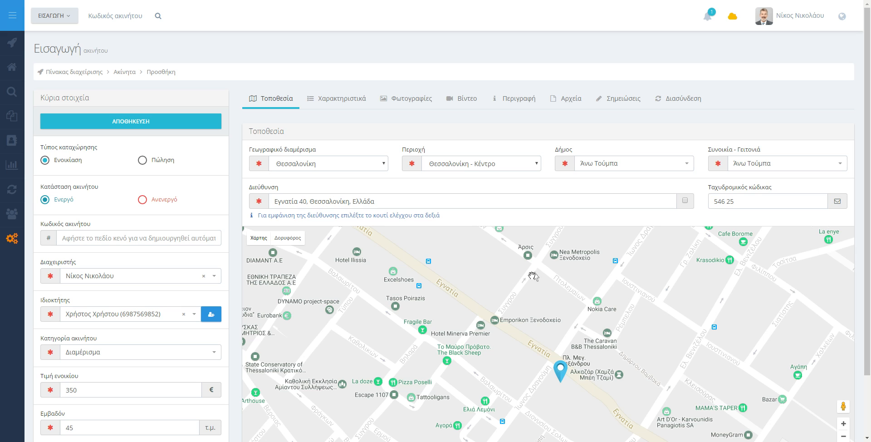
scroll(235, 179, down, 3)
scroll(236, 179, up, 3)
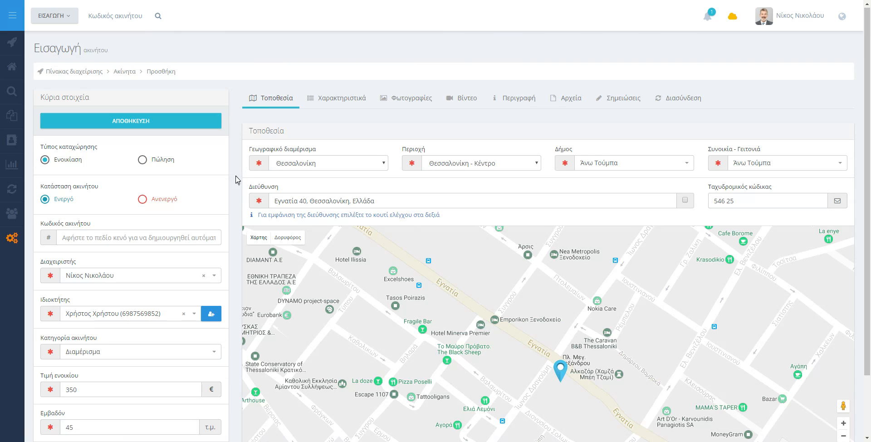
Step: In Χαρακτηριστικά, set furnishing to Πλήρης, construction year 1960 and renovation year 2010
click(345, 103)
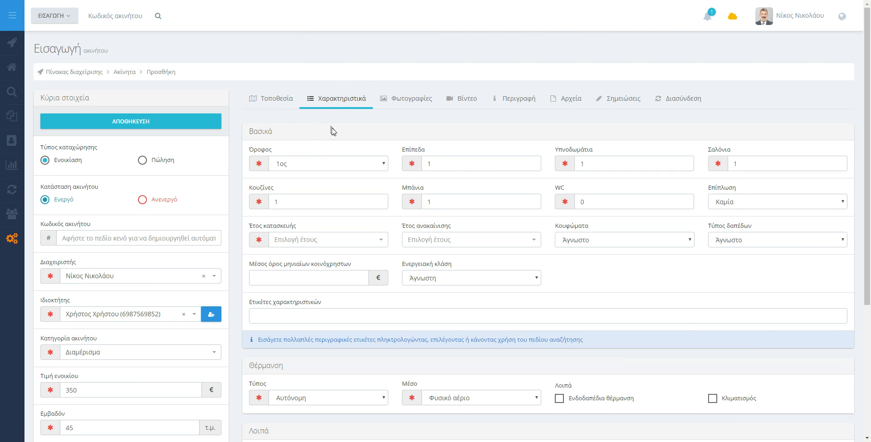
click(330, 167)
click(758, 210)
click(741, 231)
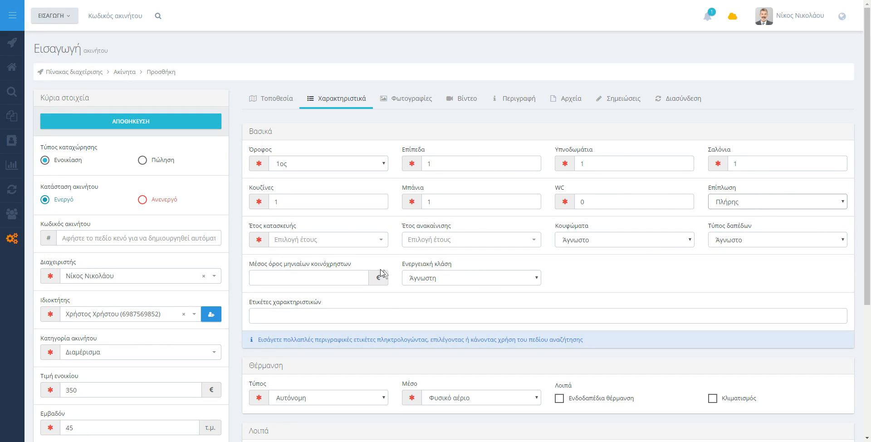
click(344, 239)
text(1960)
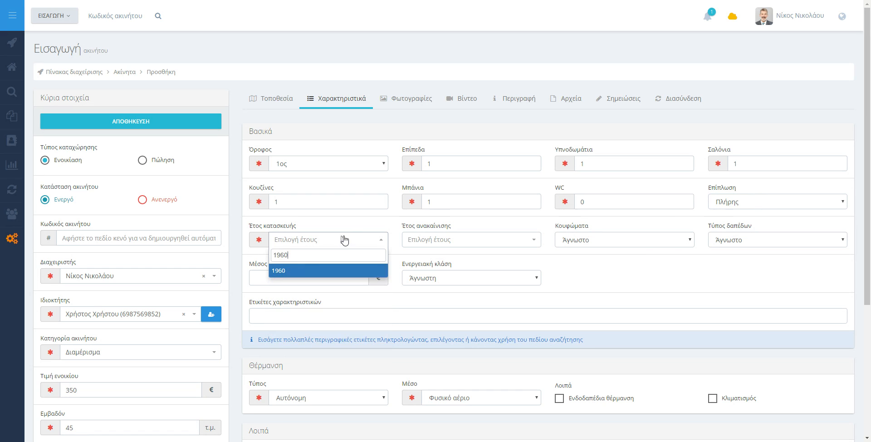
key(Return)
click(506, 245)
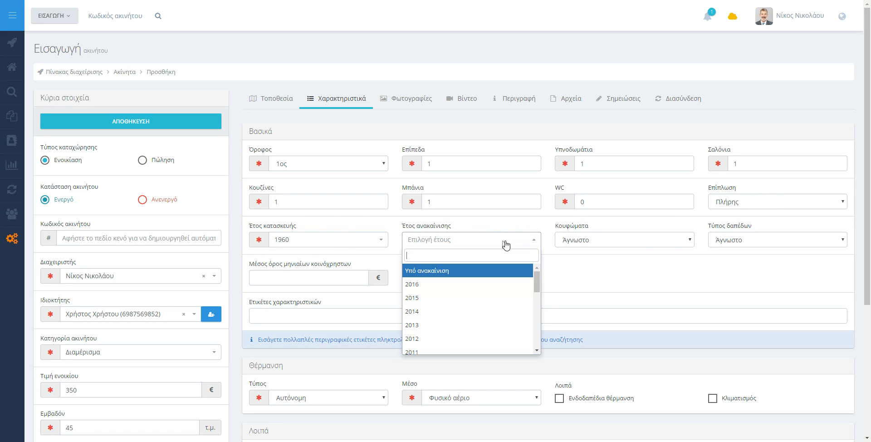
text(2010)
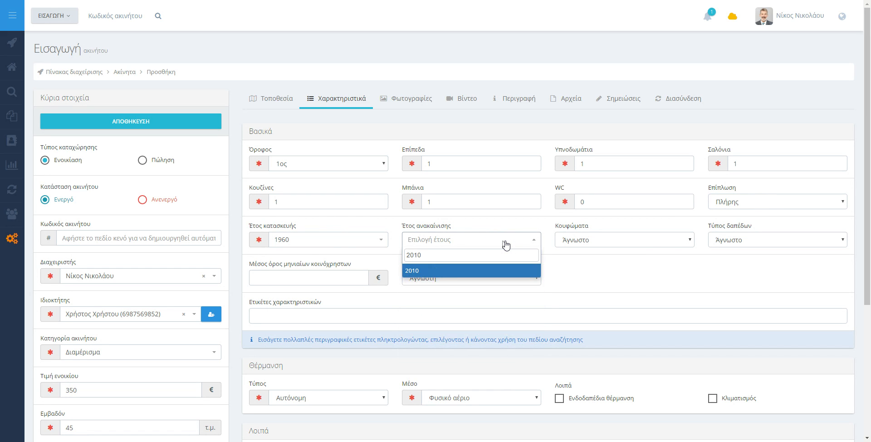
key(Return)
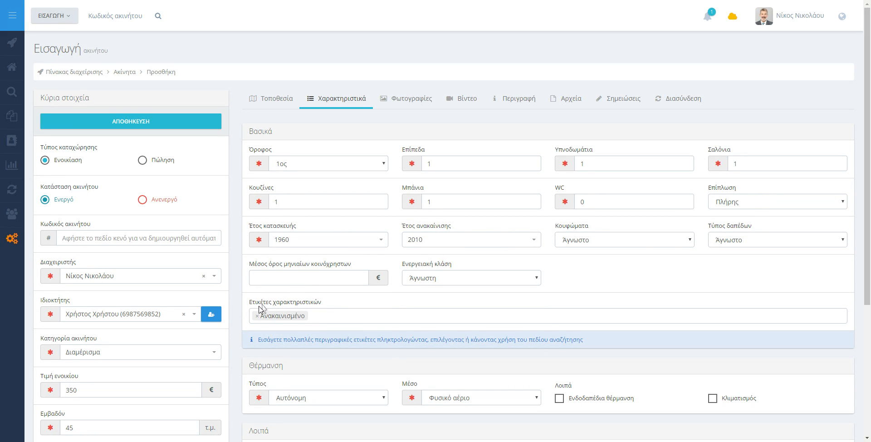
Step: Set frames to Αλουμινίου, floors to Ξύλο - Πλακάκι, €15 common charges and energy class Γ
click(603, 238)
click(598, 268)
click(753, 242)
click(753, 253)
click(359, 278)
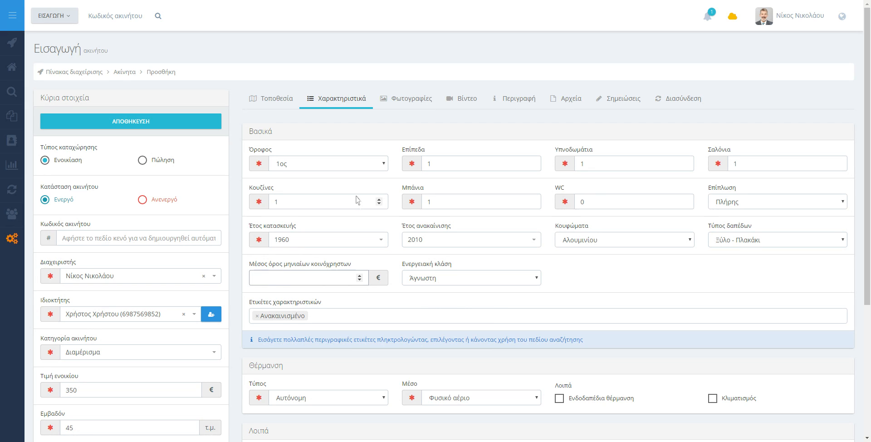
click(460, 281)
click(407, 328)
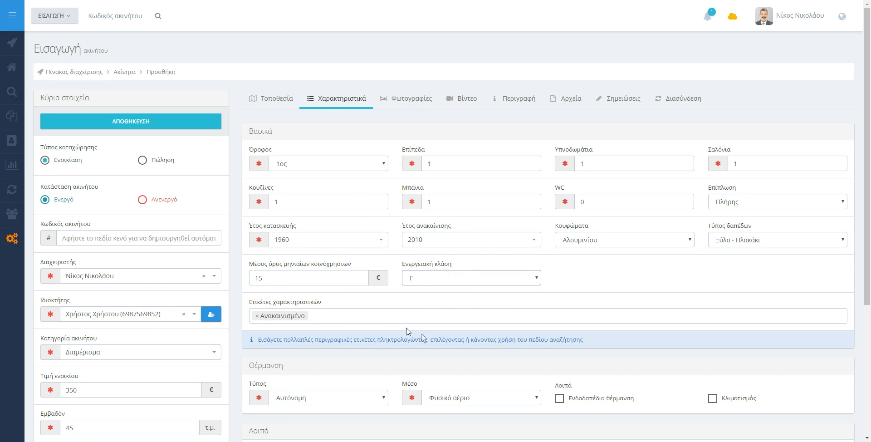
click(367, 298)
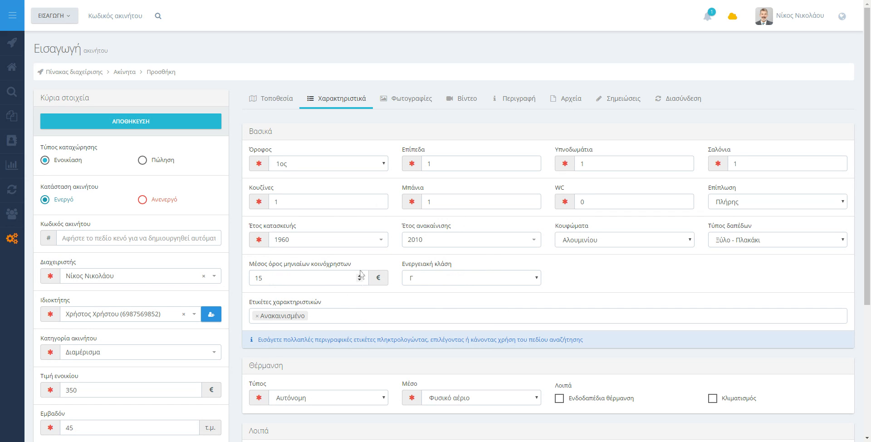
Step: Add the feature tags Φωτεινό, Φοιτητικό, Αποθήκη and Συναγερμός
click(351, 321)
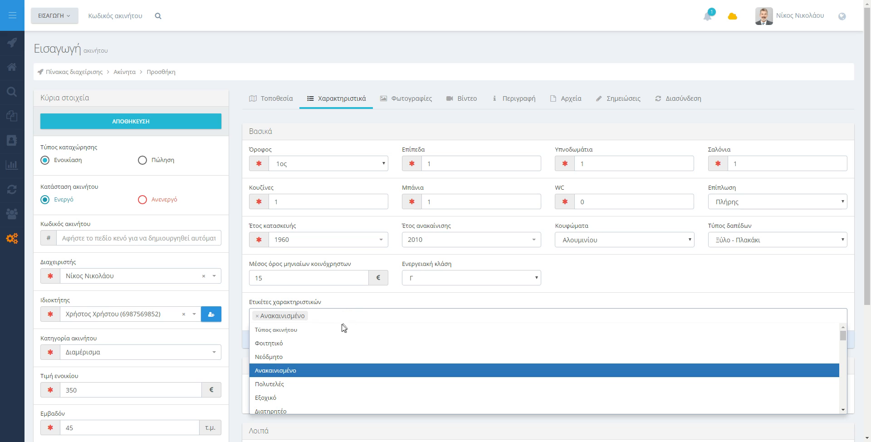
scroll(304, 359, down, 5)
click(302, 368)
click(388, 319)
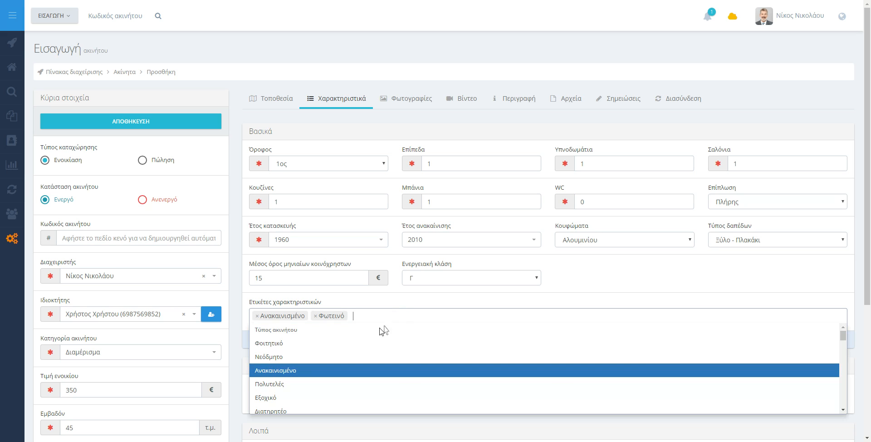
click(288, 343)
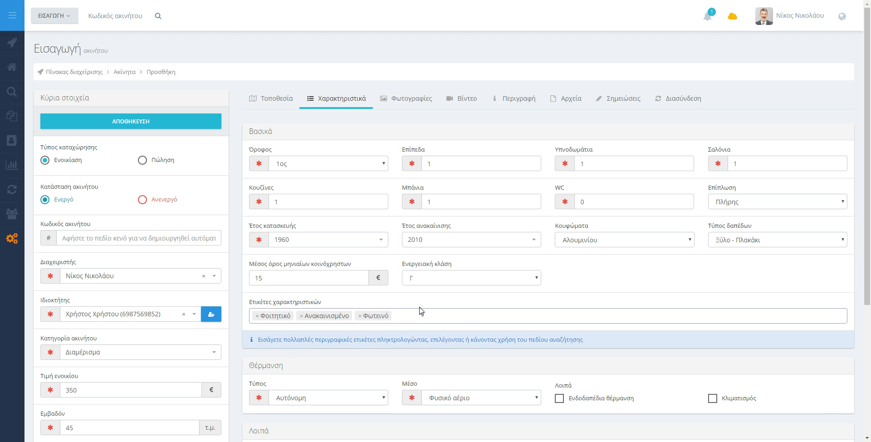
text(αποθ)
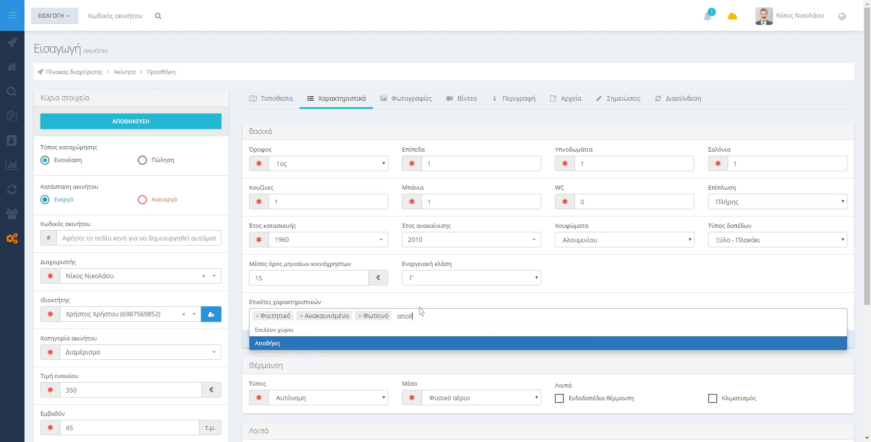
key(Return)
text(συν)
key(Return)
Step: Add the tags Πόρτα θωρακισμένη, Κήπος, Θέση στάθμευσης, Διαμπερές and Βαμμένο
text(πορ)
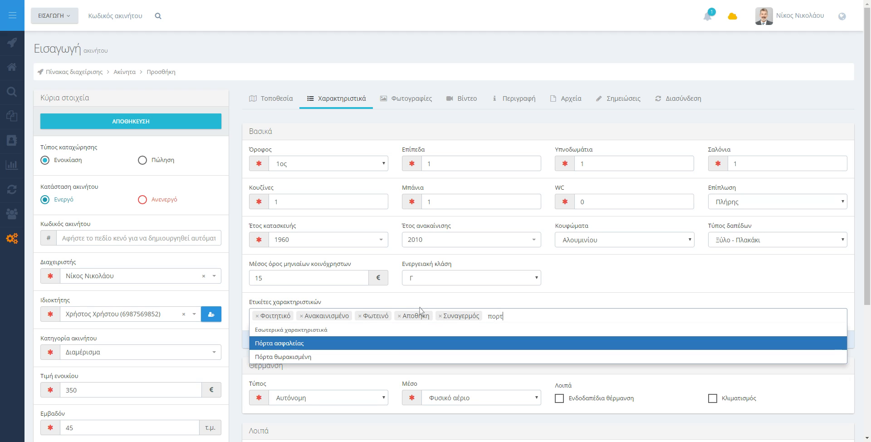
text(τ)
key(Down)
key(Return)
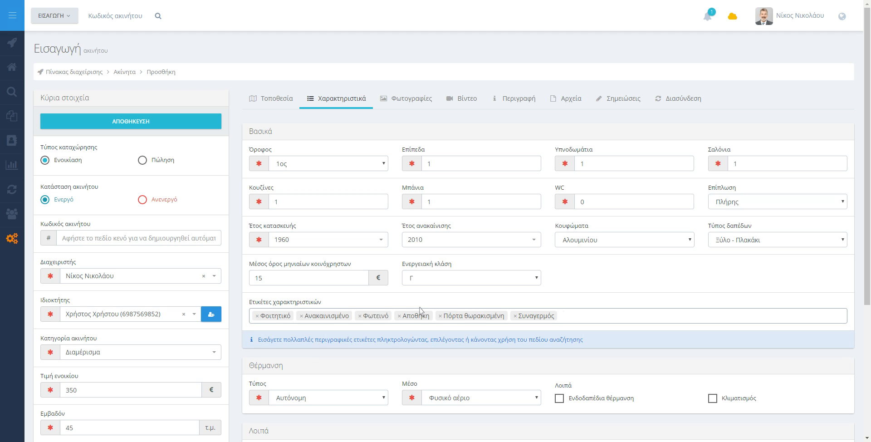
text(κηπο)
key(Return)
text(θεση)
key(Return)
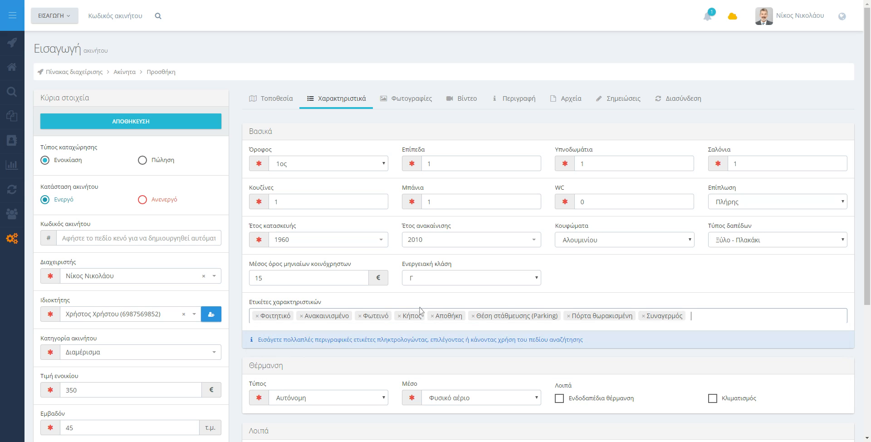
text(διαμπ)
key(Return)
text(φωτ)
key(Return)
text(βαμ)
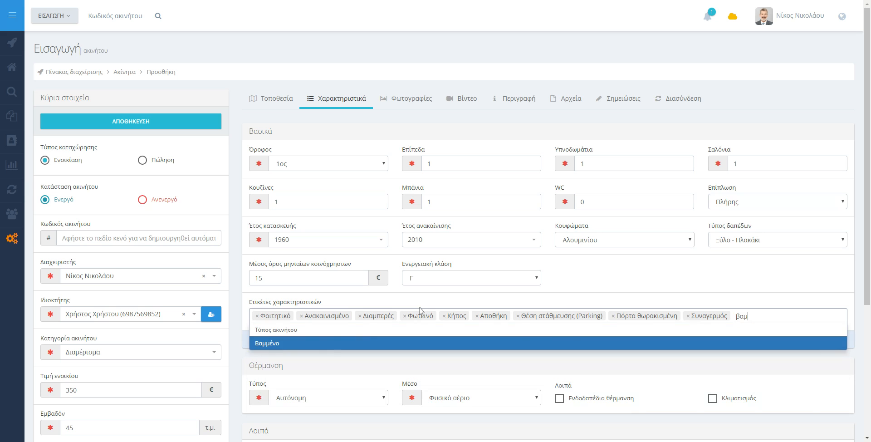
key(Return)
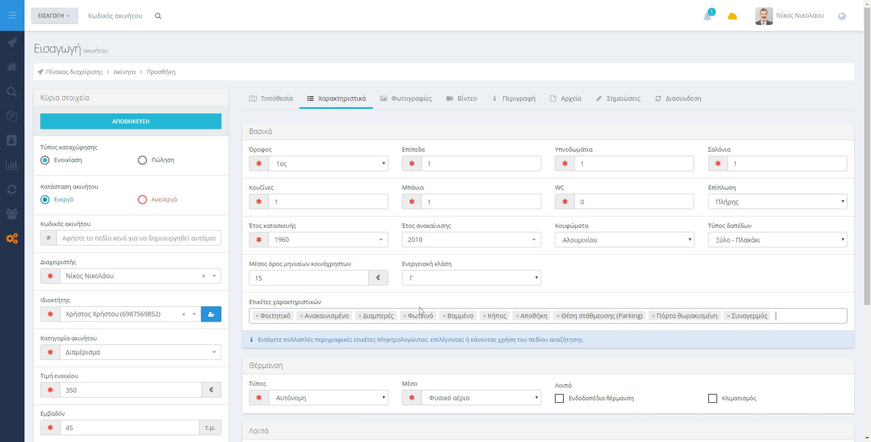
Step: Mark the apartment as air-conditioned and set its orientation to Ανατολικός
scroll(612, 245, down, 4)
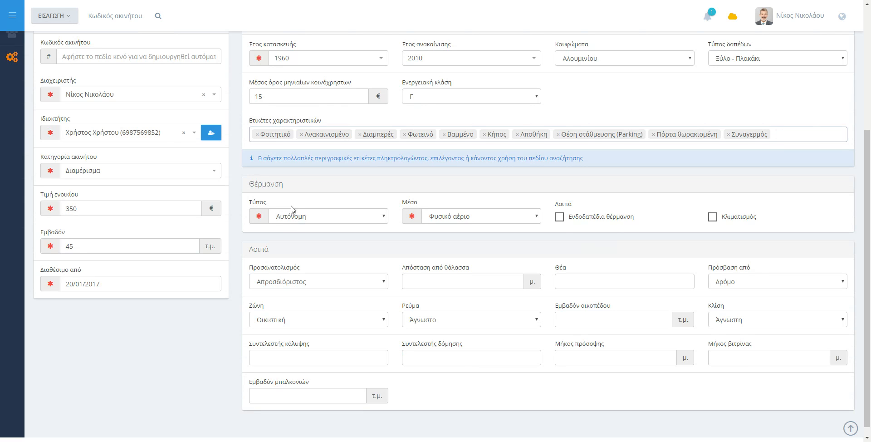
click(312, 216)
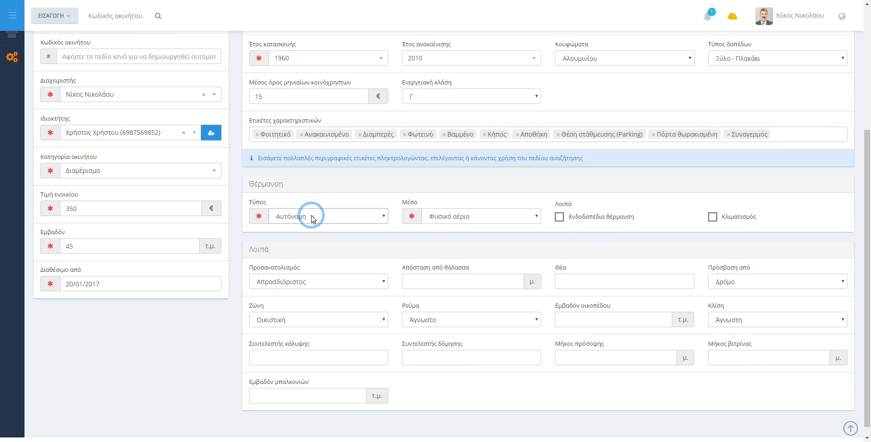
click(452, 216)
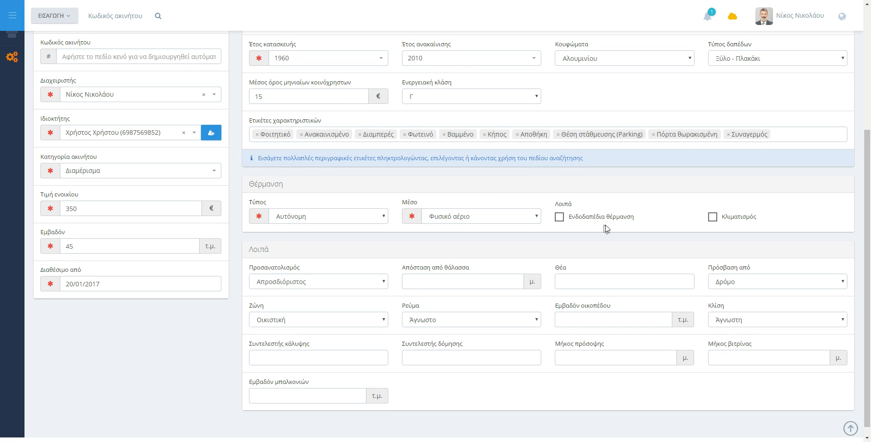
click(746, 219)
click(319, 288)
Step: Set the view to Απεριόριστη, Βουνό and Δάσος
click(566, 282)
click(577, 337)
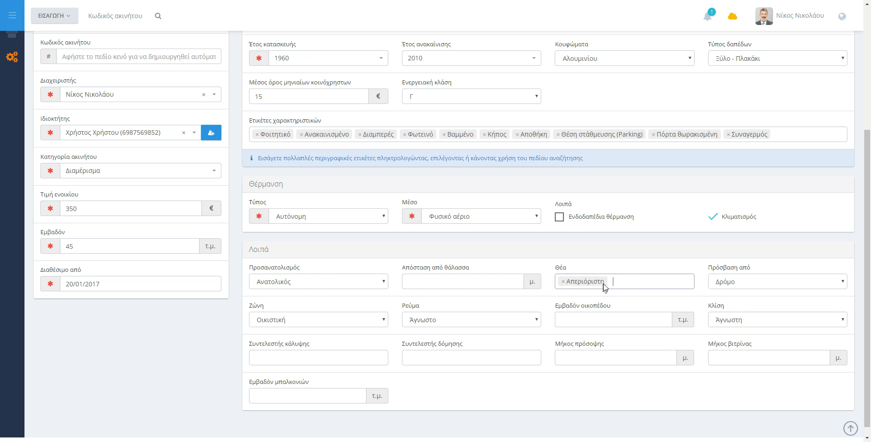
click(631, 282)
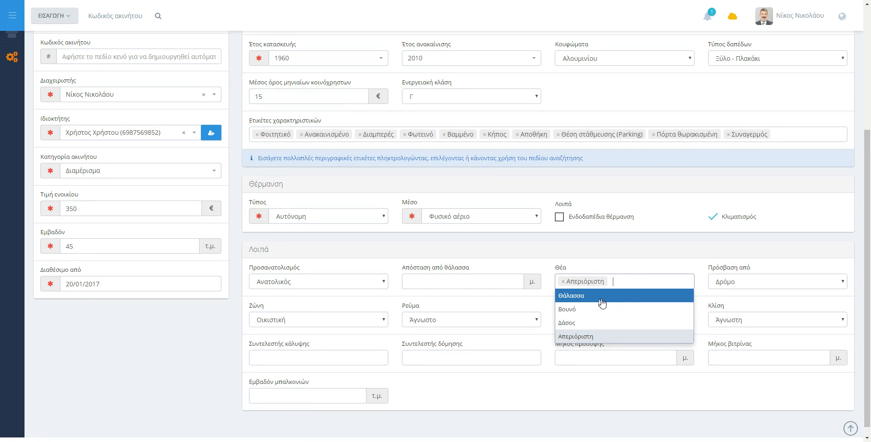
click(589, 314)
click(659, 280)
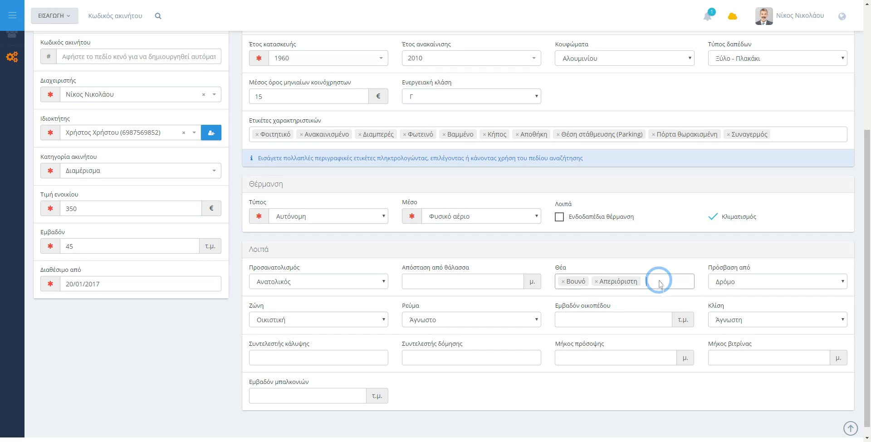
click(598, 320)
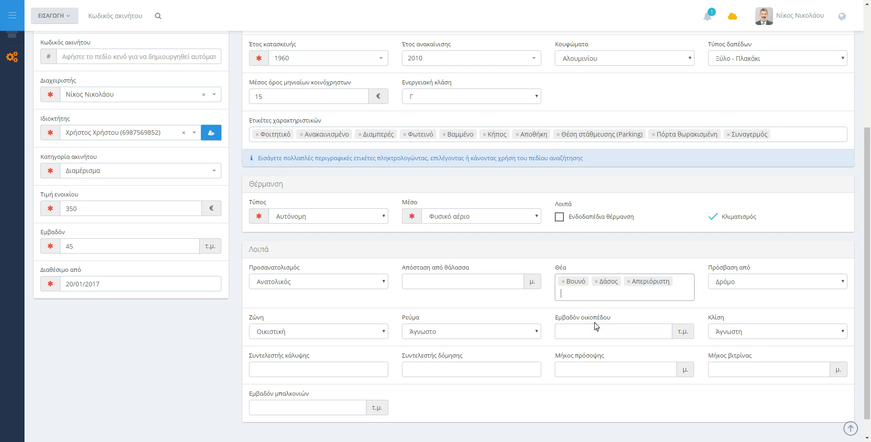
click(756, 281)
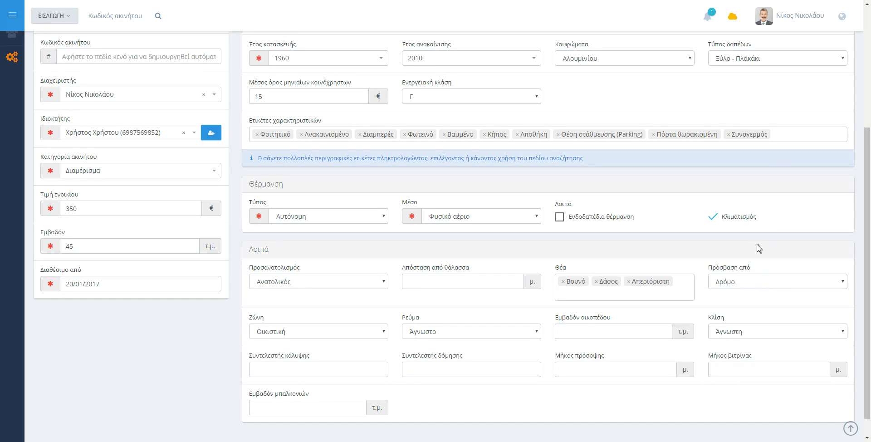
scroll(721, 279, up, 4)
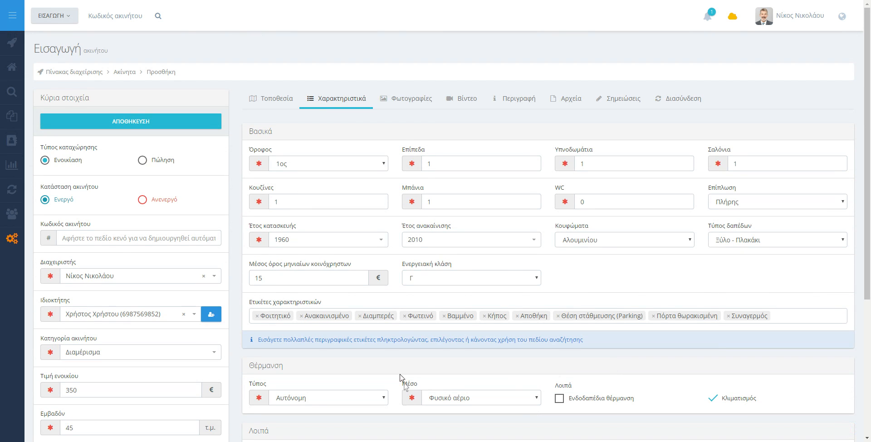
Step: Upload the twelve apartment photos through the Φωτογραφίες drop zone
click(407, 105)
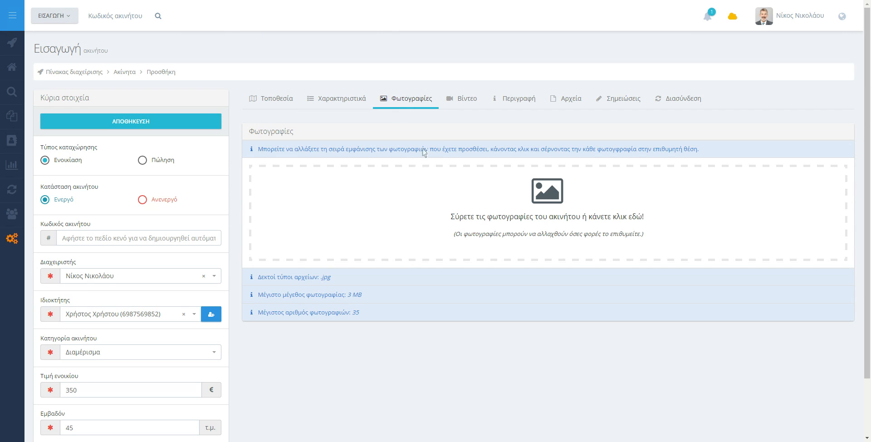
click(507, 202)
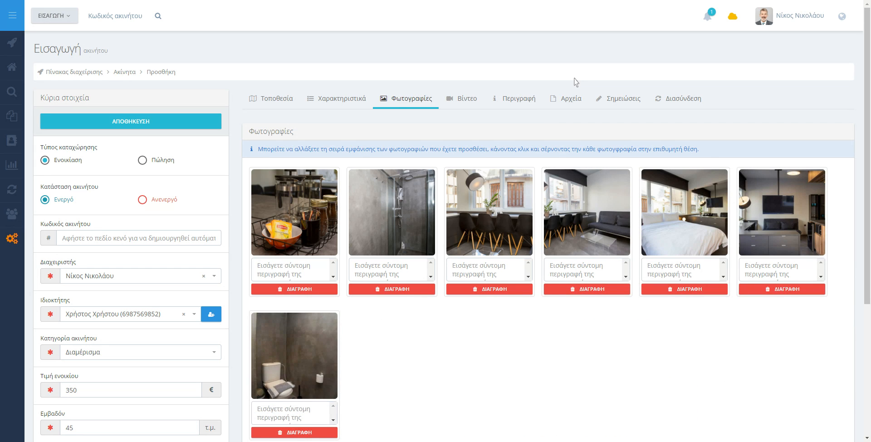
scroll(508, 221, down, 4)
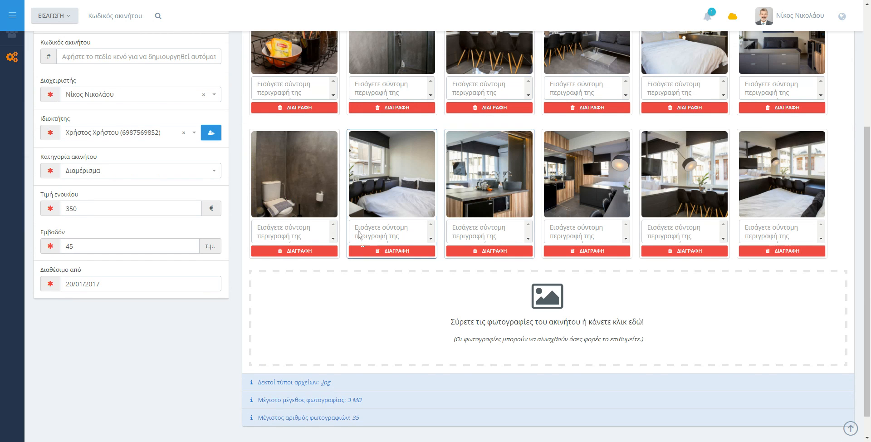
scroll(359, 234, up, 4)
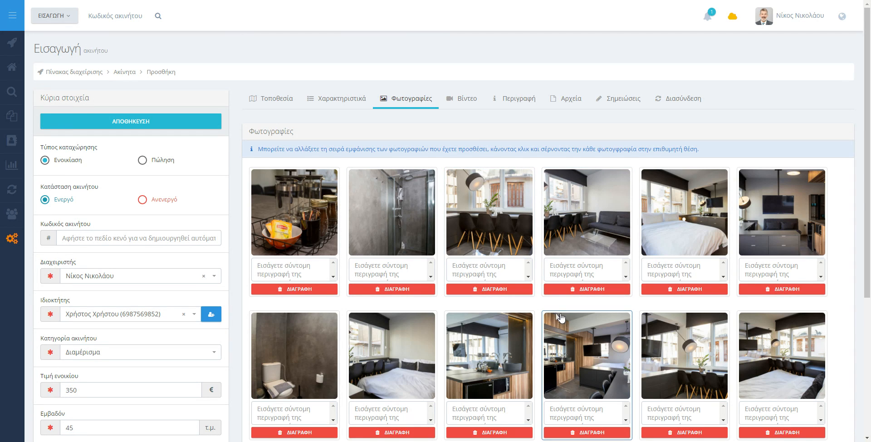
Step: Rearrange the photos: kitchen first, then dining chairs, sofa living room, dining lamp, bedroom, TV room
drag(582, 355, 455, 209)
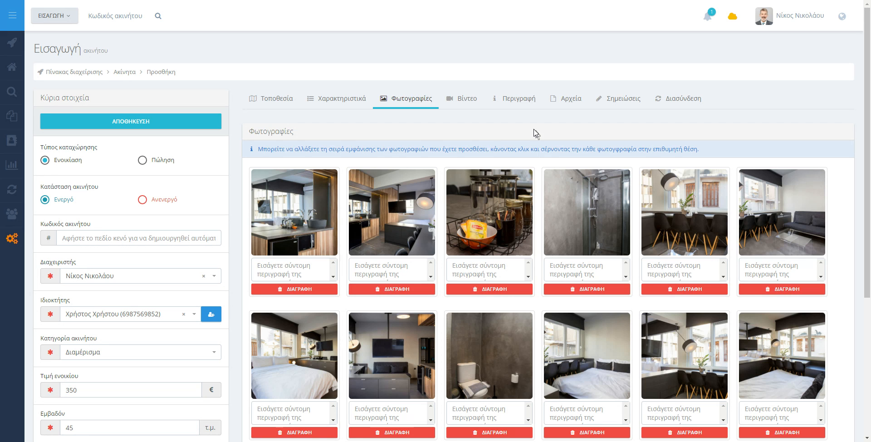
drag(707, 208, 537, 206)
drag(805, 211, 608, 212)
drag(702, 351, 704, 240)
drag(794, 379, 780, 211)
drag(781, 352, 295, 354)
drag(702, 359, 498, 266)
Step: Delete the photo of the jars from the gallery
scroll(498, 266, down, 4)
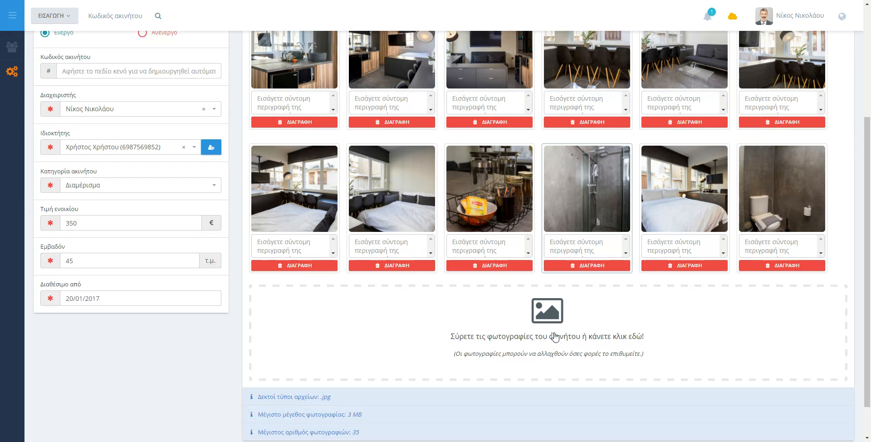
click(484, 251)
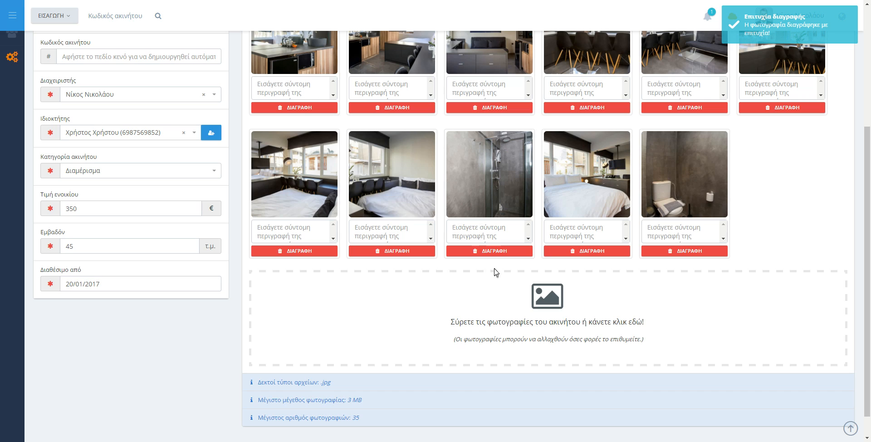
scroll(308, 213, up, 4)
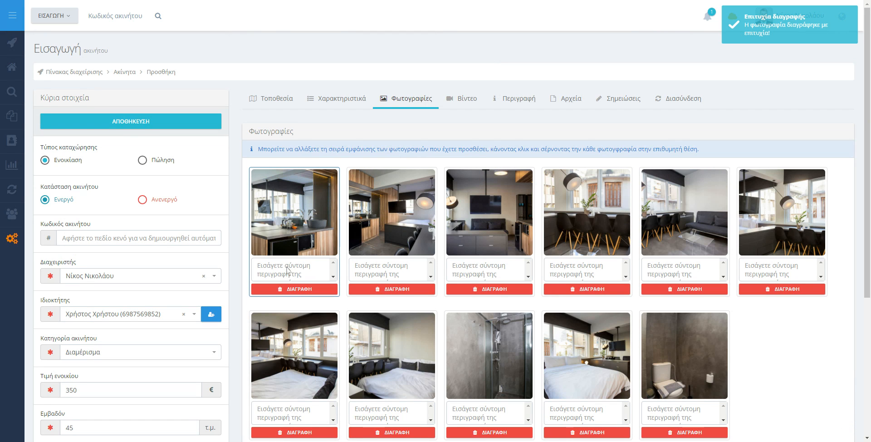
click(286, 269)
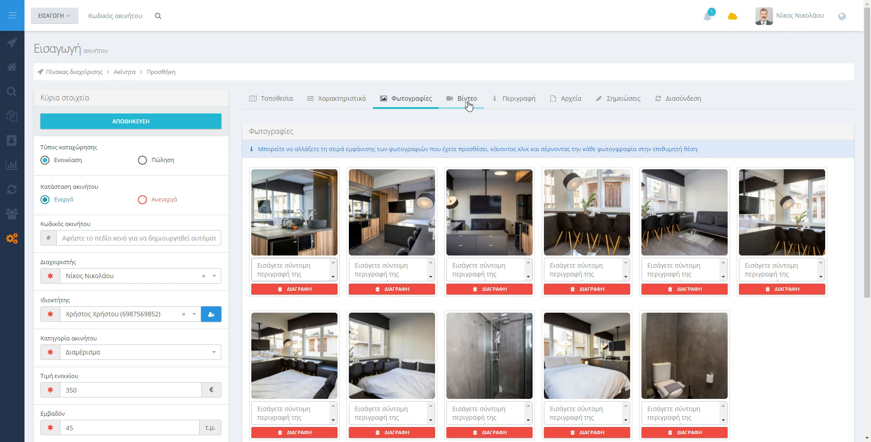
Step: Use ΑΥΤΟΜΑΤΗ ΔΗΜΙΟΥΡΓΙΑ in the Περιγραφή tab to generate the description
click(469, 106)
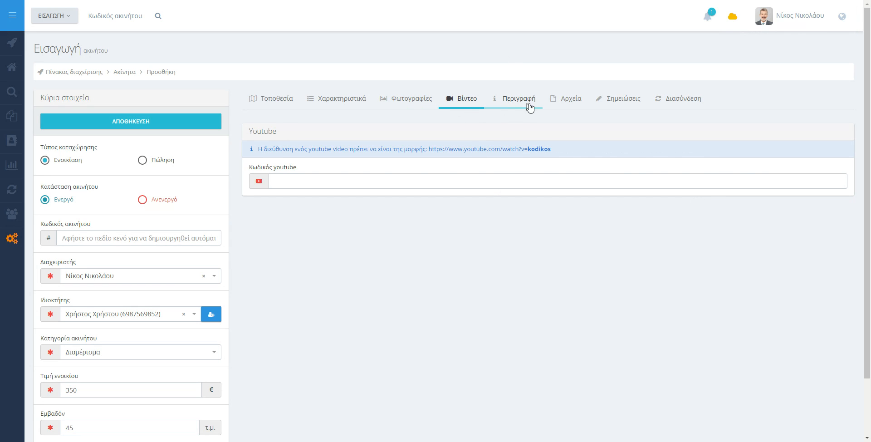
click(527, 106)
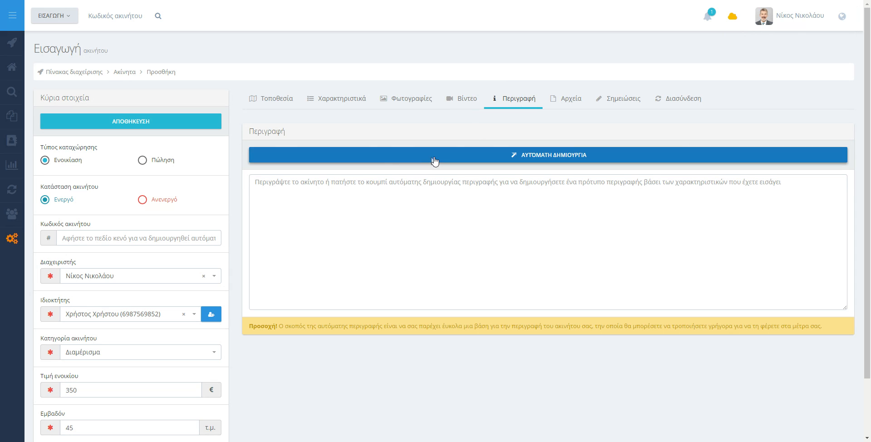
click(509, 158)
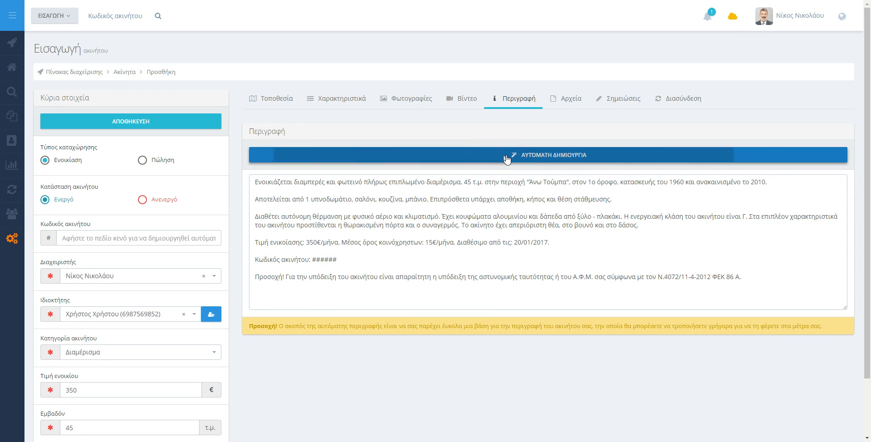
click(625, 201)
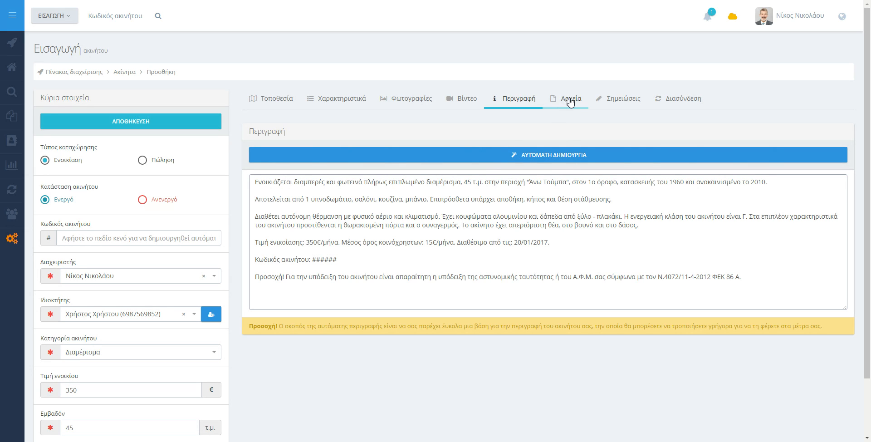
Step: Review the Αρχεία, Σημειώσεις and Διασύνδεση tabs, then save the listing and confirm with ΕΝΤΑΞΕΙ
drag(320, 259, 255, 261)
click(361, 259)
click(572, 97)
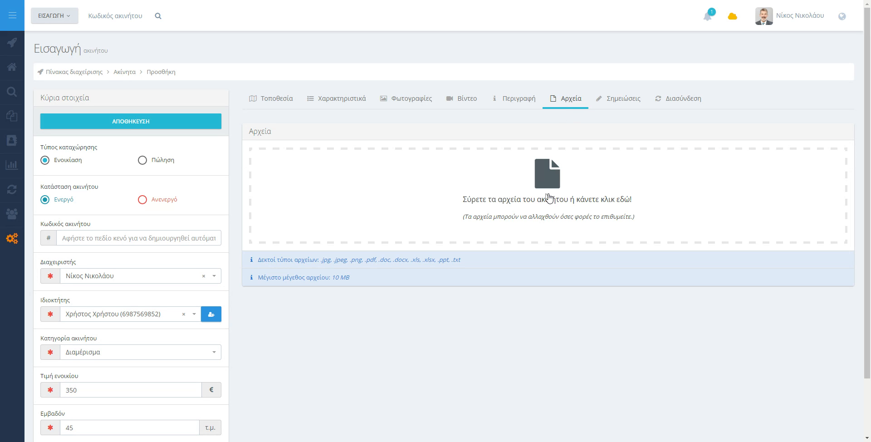
click(619, 99)
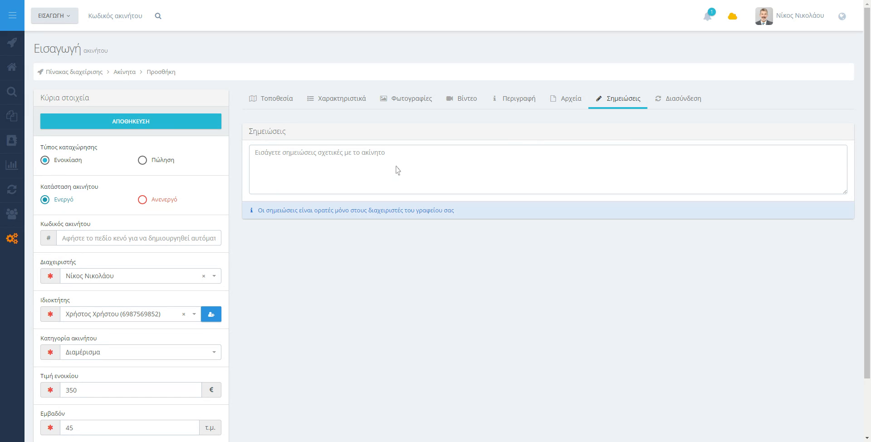
click(694, 100)
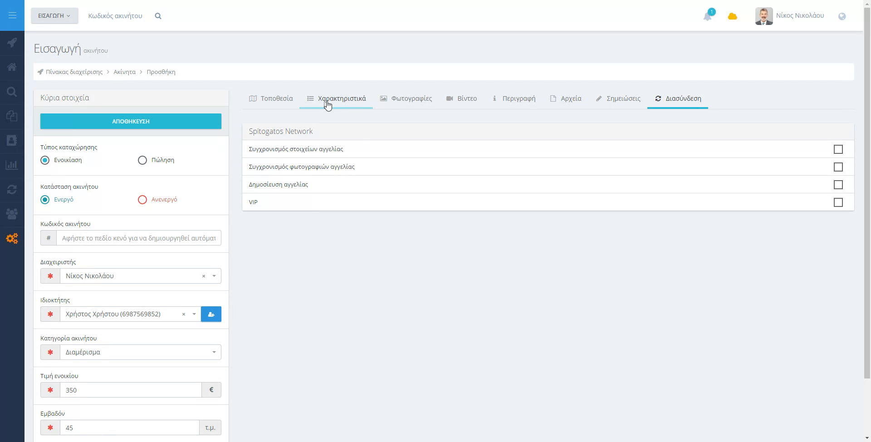
click(96, 124)
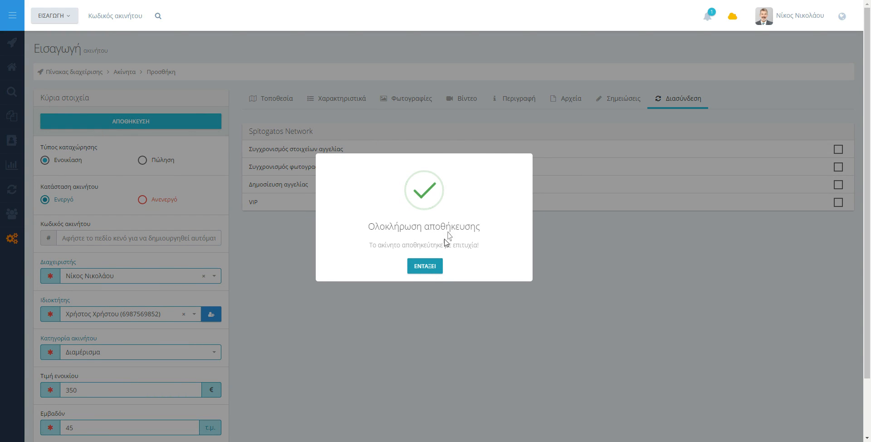
click(437, 266)
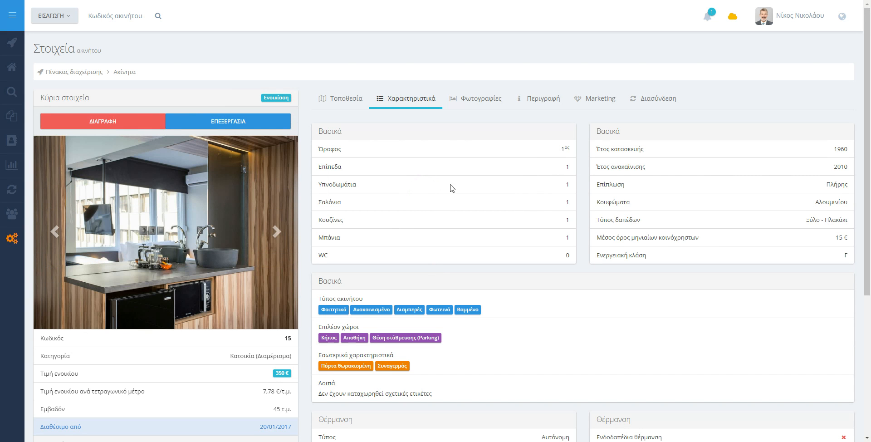